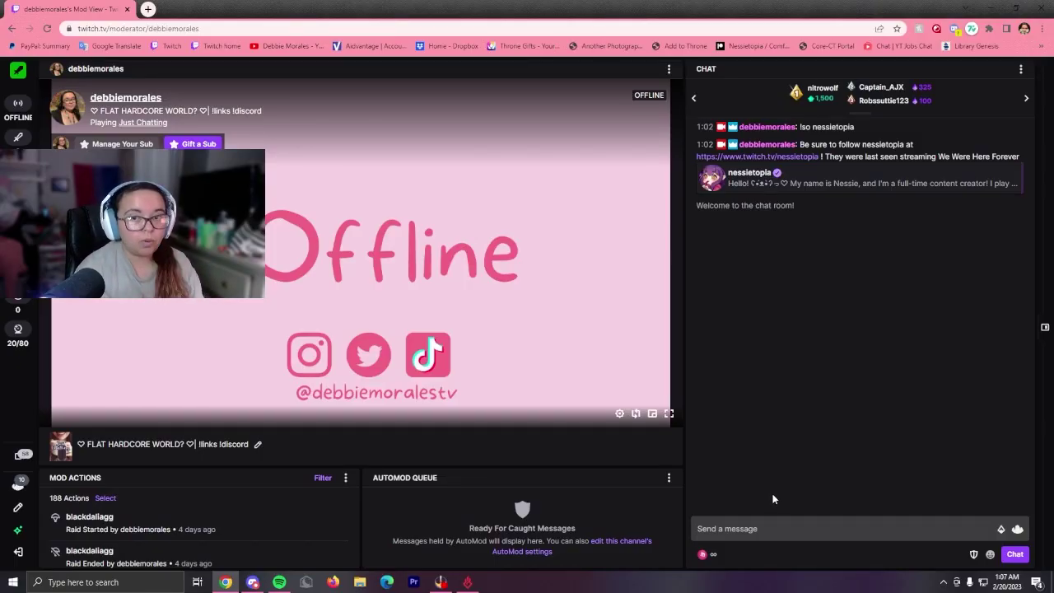
Step: Open a blank Create a New Poll form using the /poll chat command
click(751, 527)
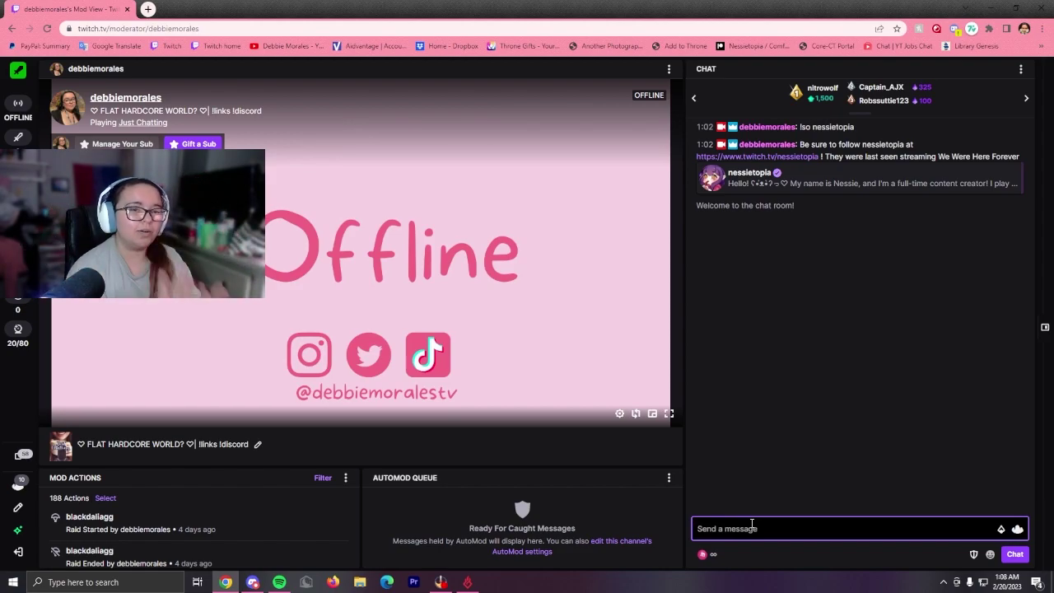
text(/po)
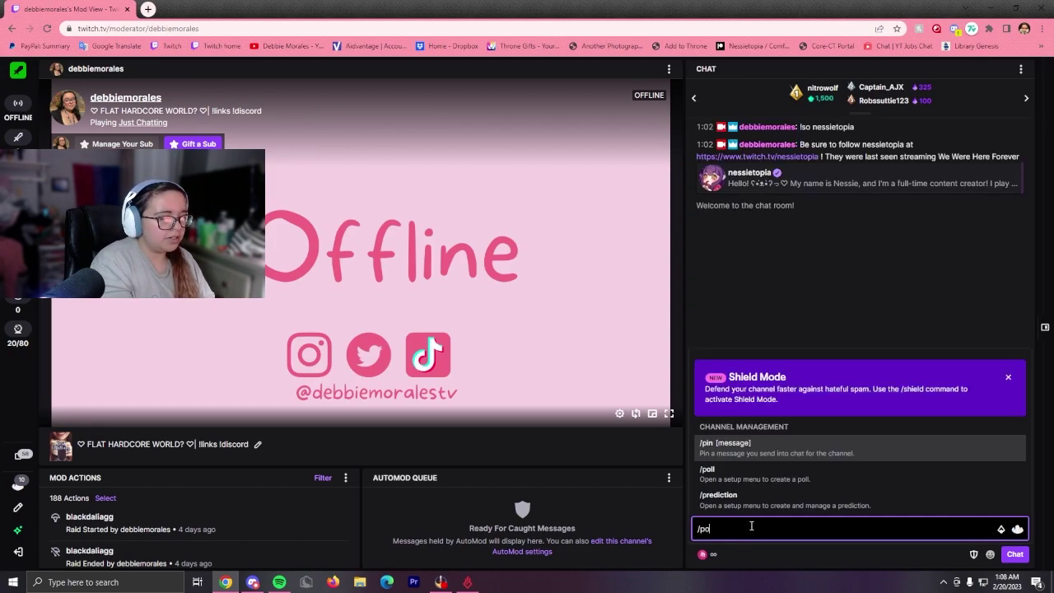
text(ll)
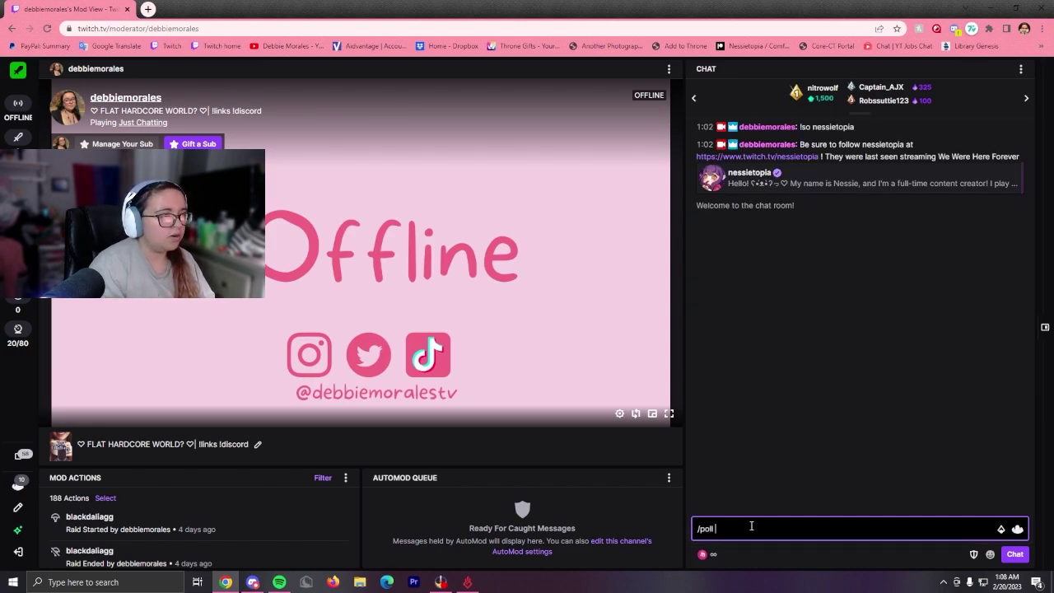
key(Return)
click(467, 210)
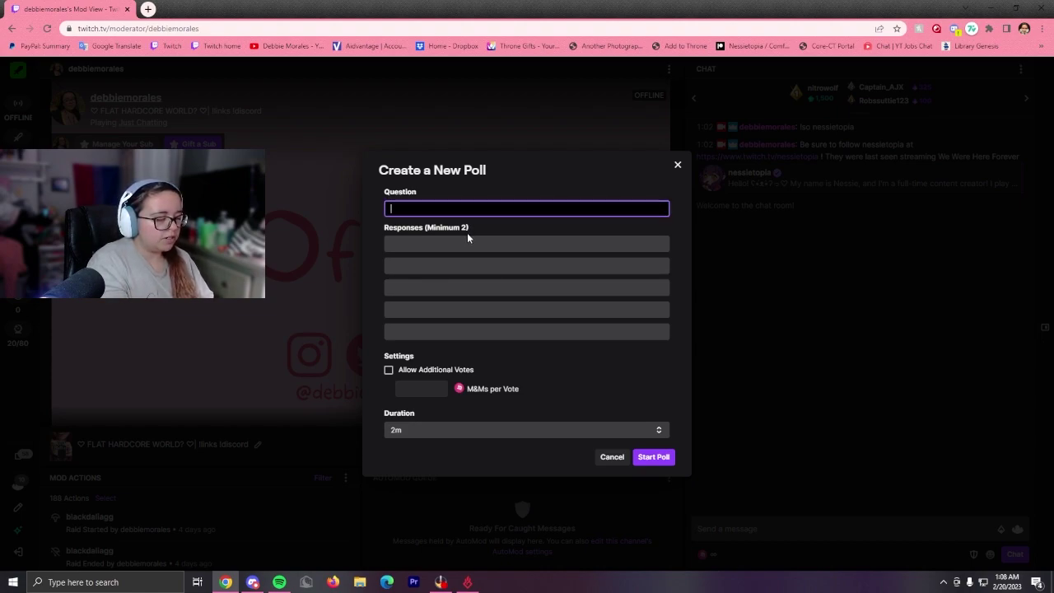
Step: Enter the poll question 'is debbie the best twitch mod' with responses yes and no
text(is debb)
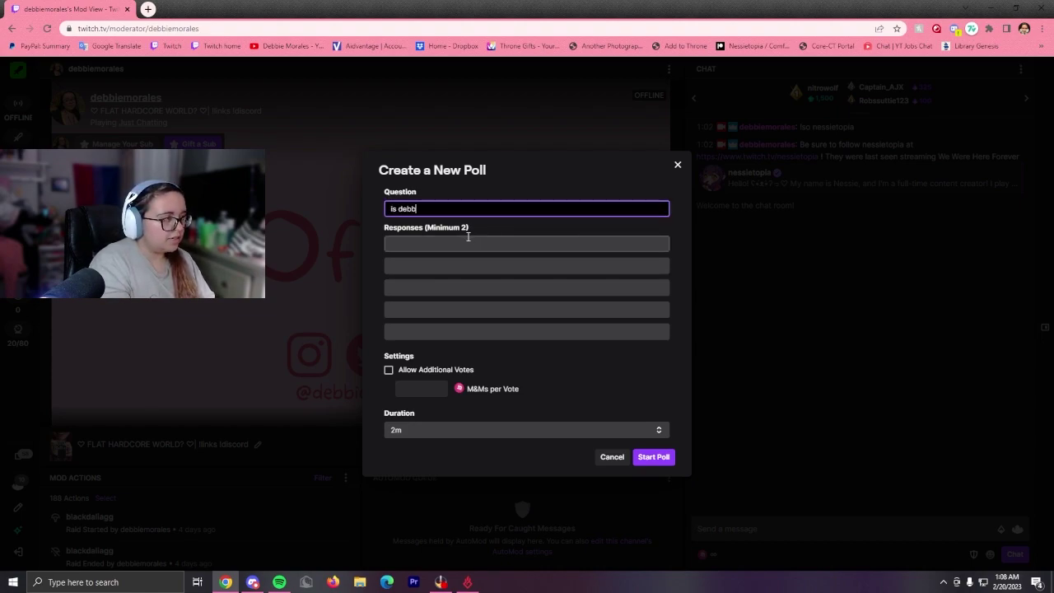
text(ie the best twitch mod)
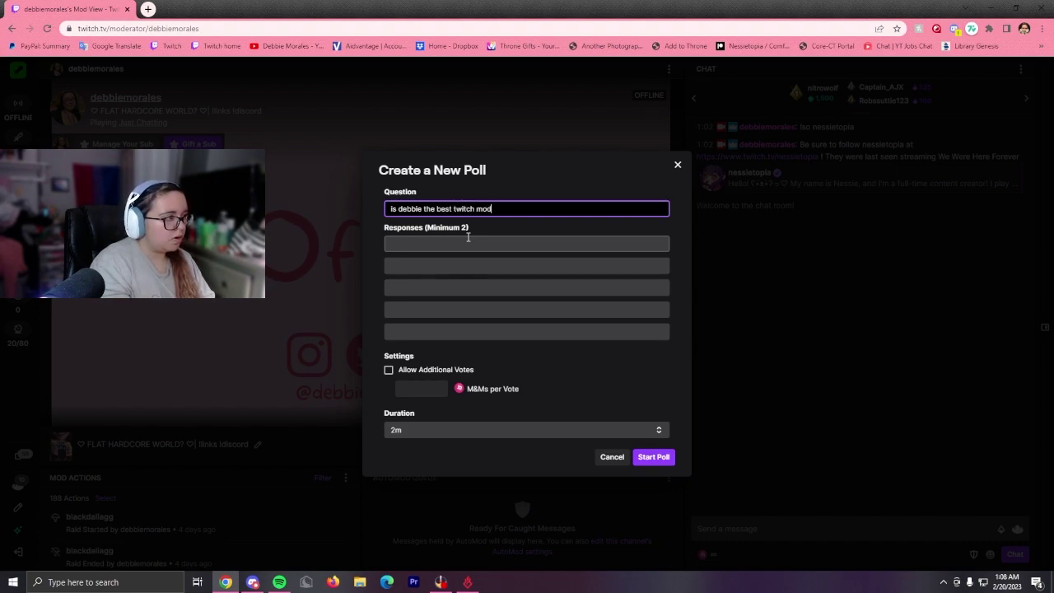
click(467, 238)
text(ye)
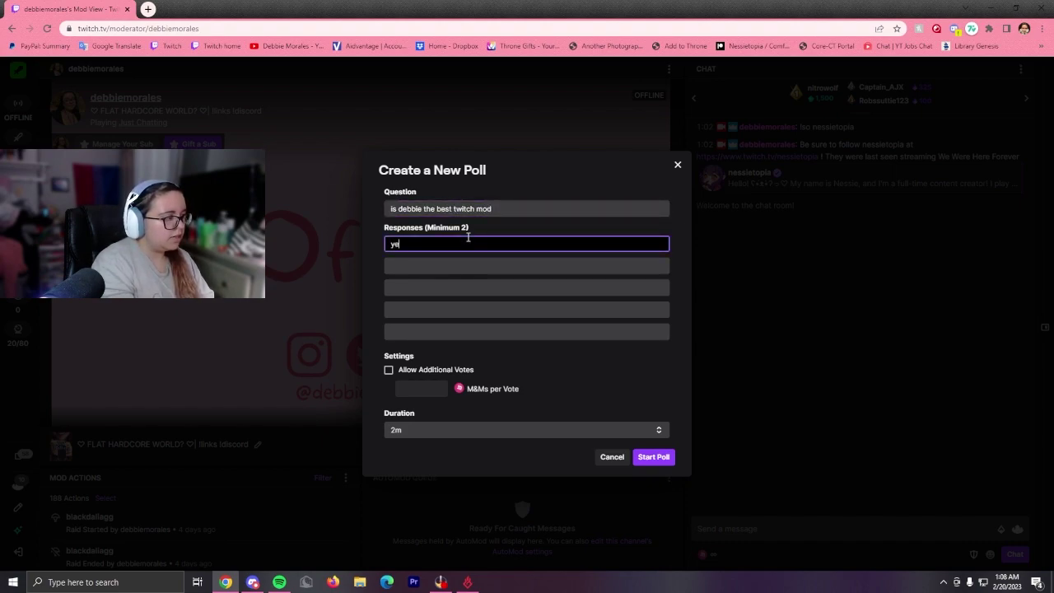
text(s)
key(Tab)
text(no)
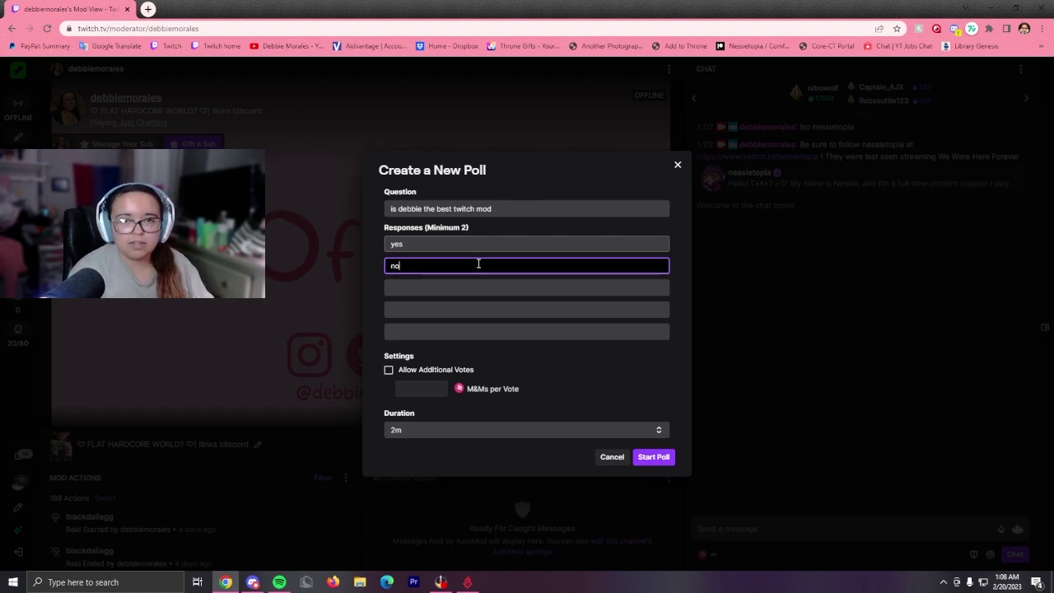
click(485, 284)
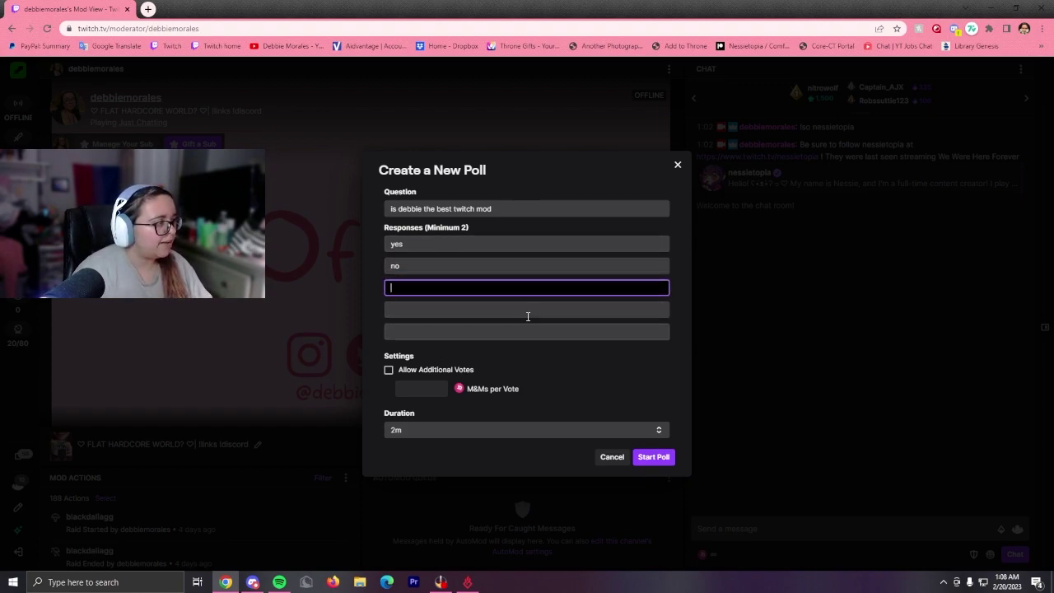
drag(467, 228, 444, 231)
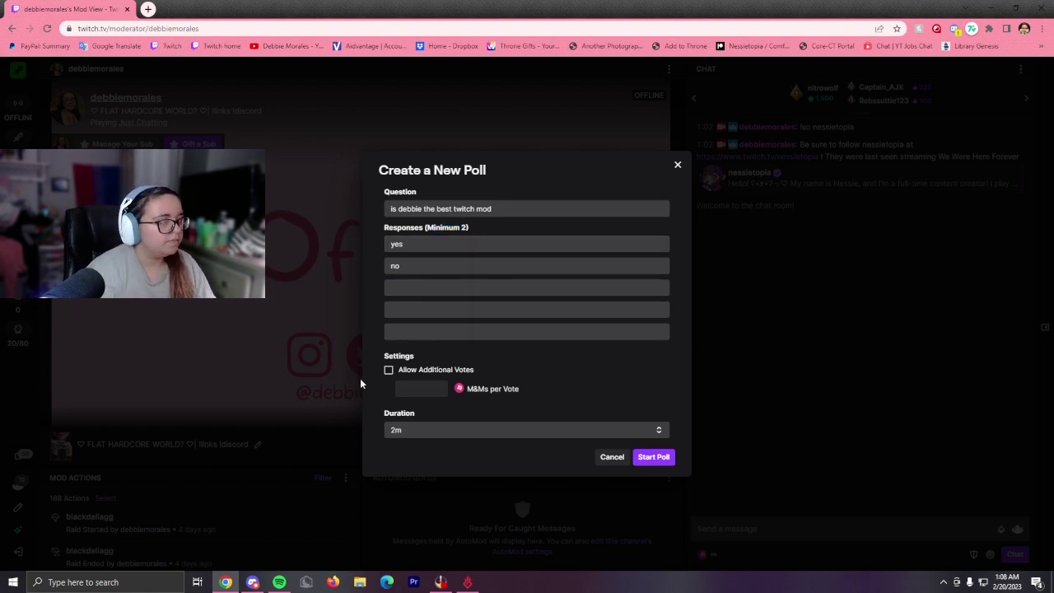
Step: Start the poll with additional votes off and a 2m duration
click(389, 370)
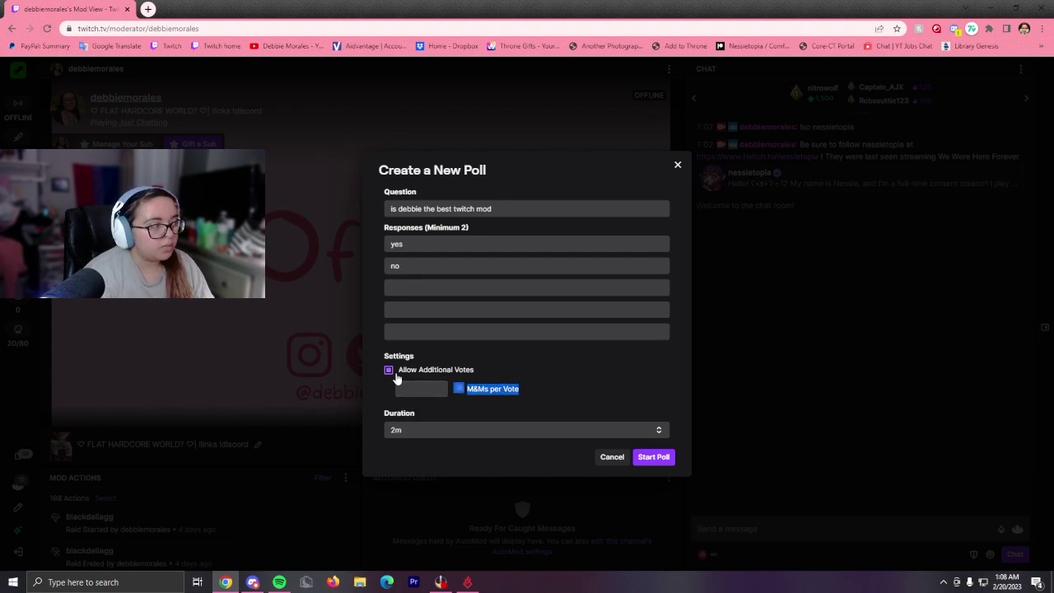
click(396, 372)
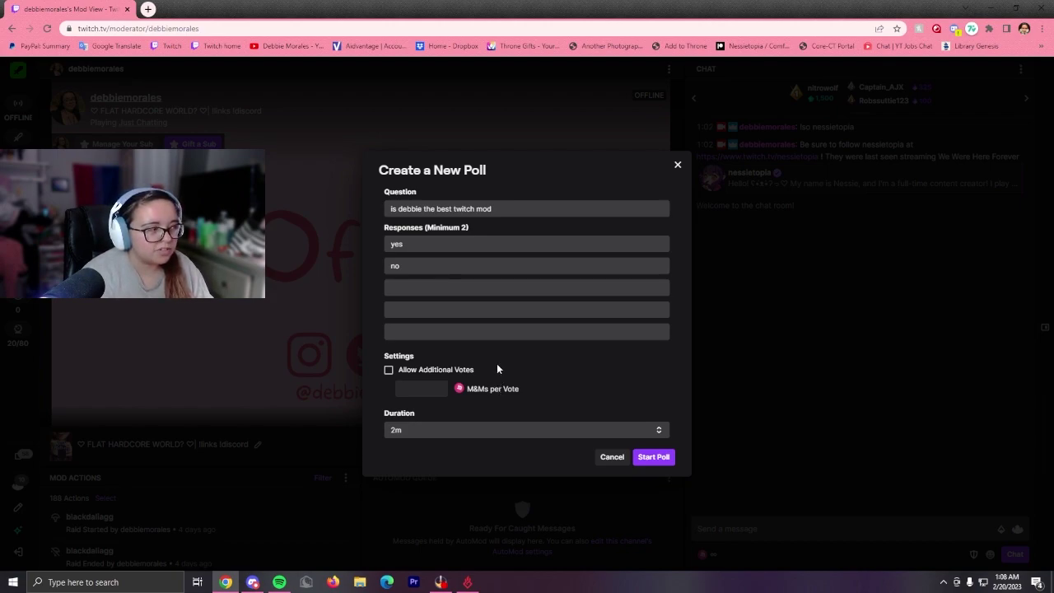
click(449, 434)
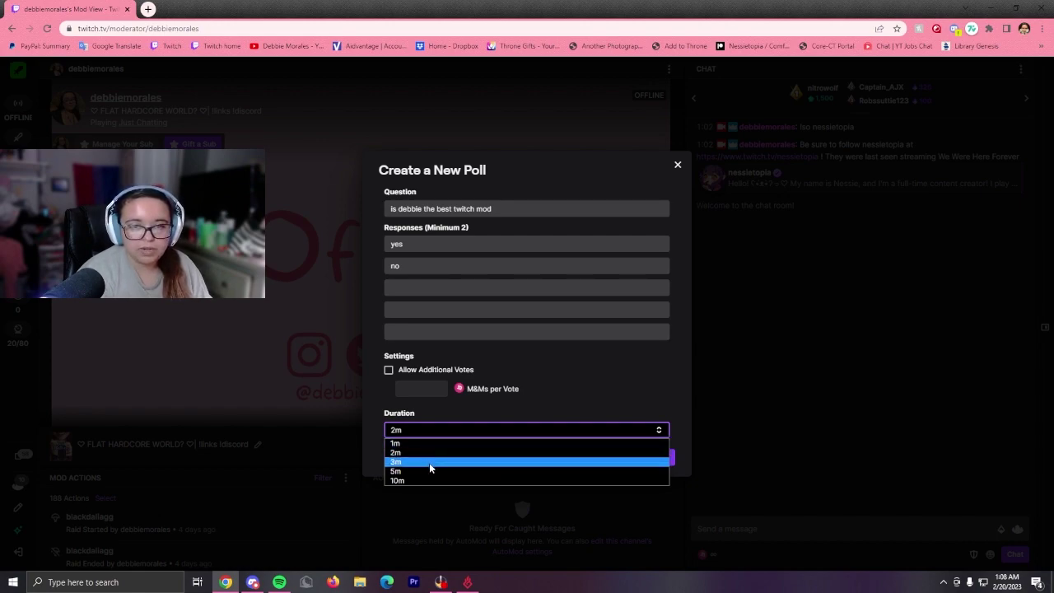
click(585, 417)
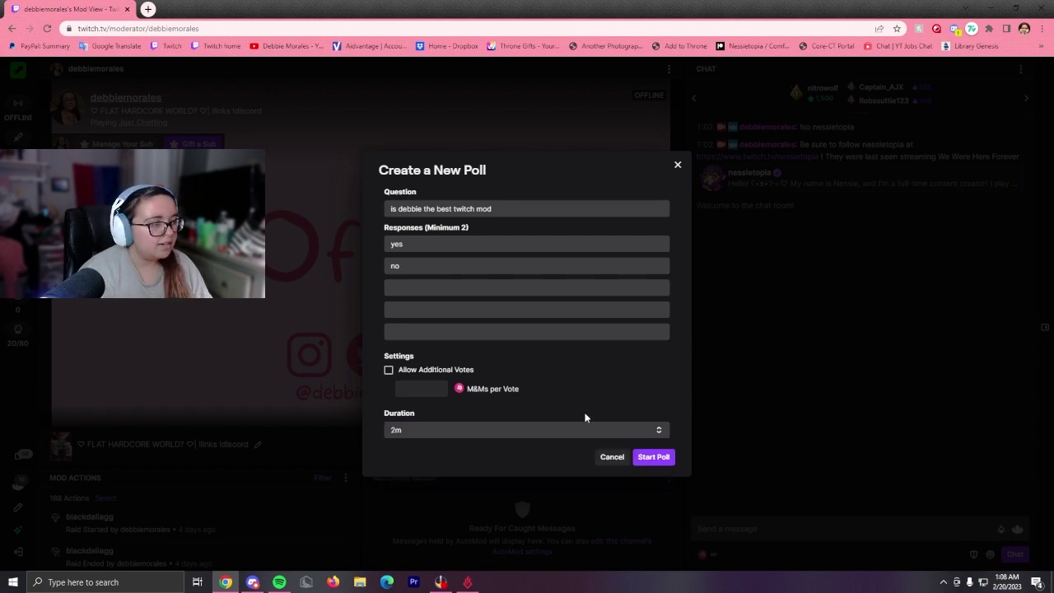
click(651, 457)
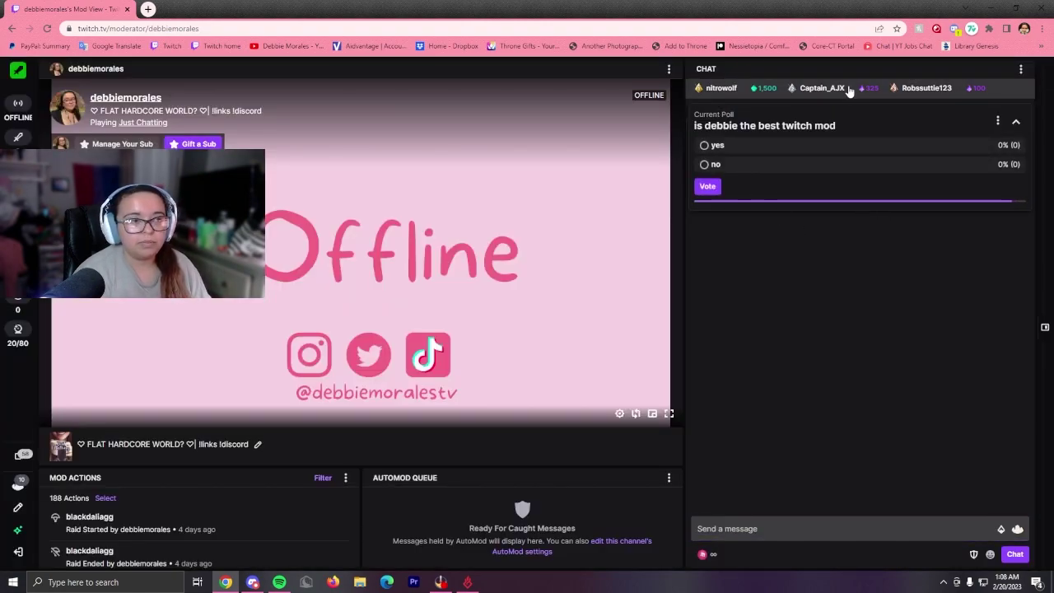
Step: Cast a yes vote in the poll and collapse the poll card
click(747, 148)
click(707, 186)
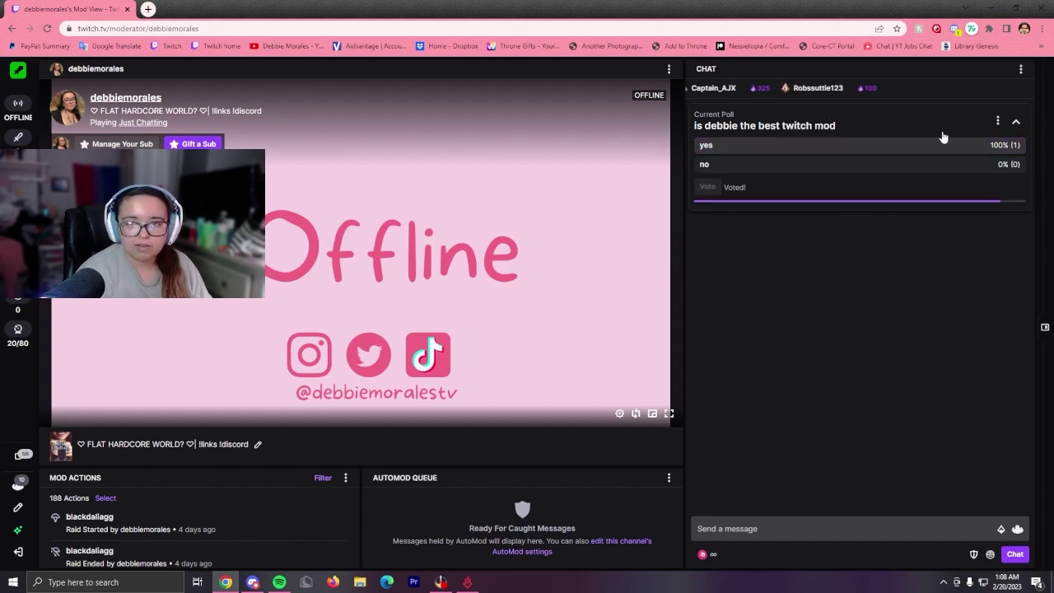
click(1016, 121)
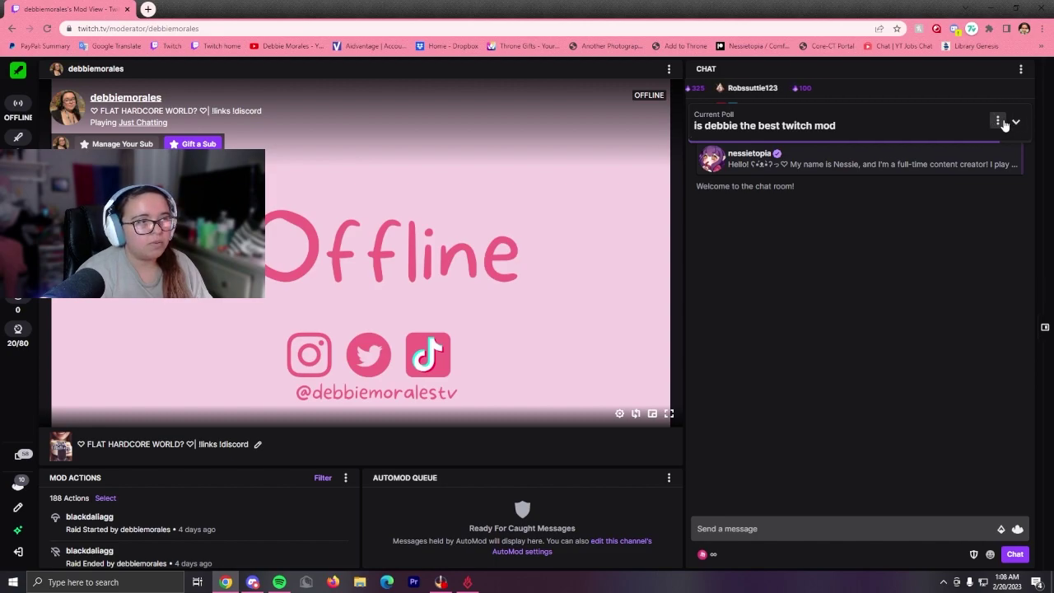
Step: Expand the poll card to show results of yes 100% and no 0%
click(998, 122)
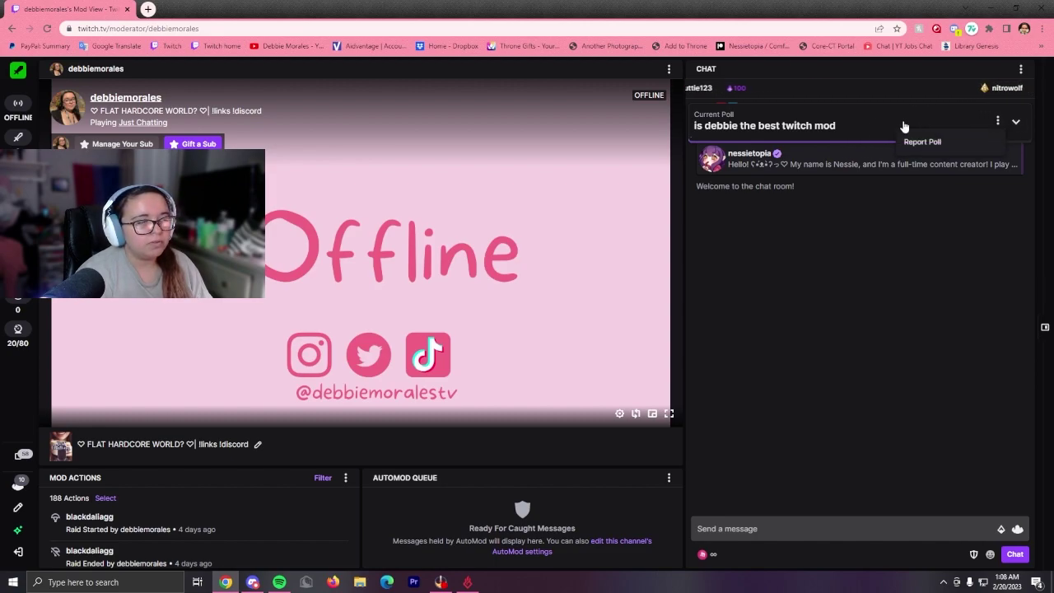
click(878, 129)
click(1004, 124)
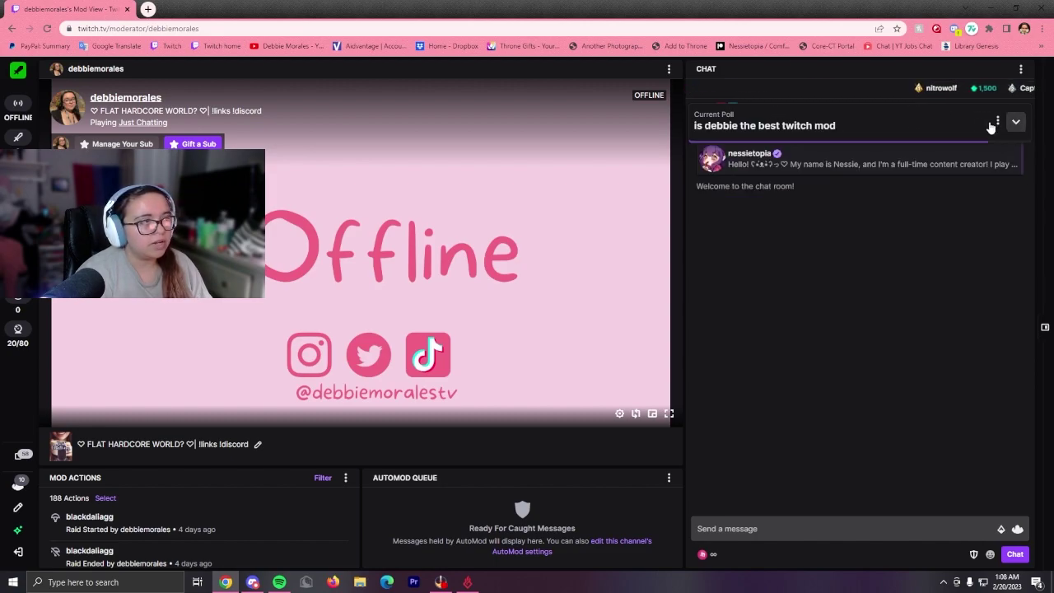
click(1000, 123)
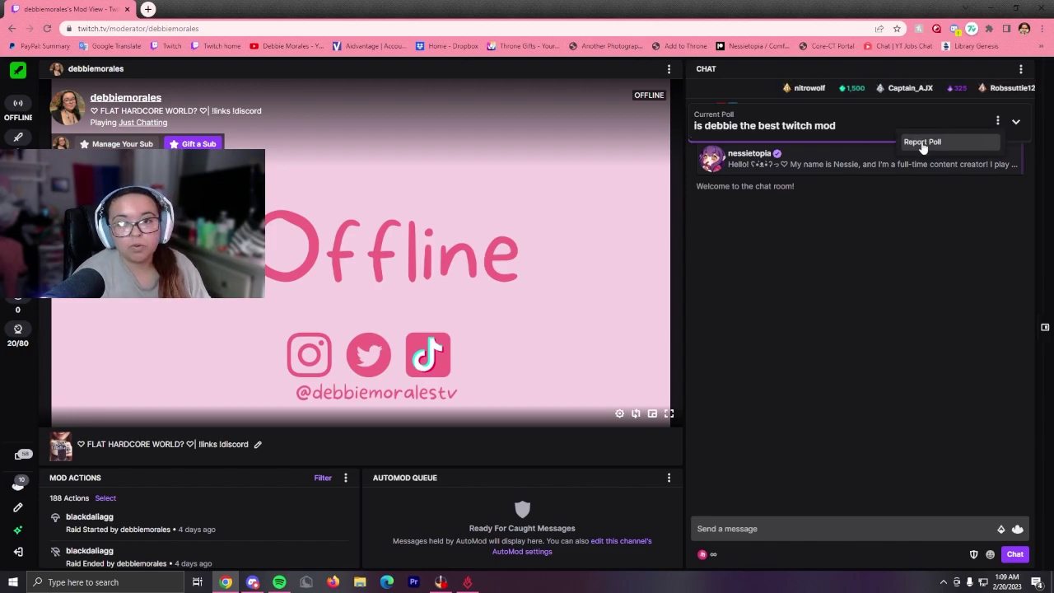
click(847, 125)
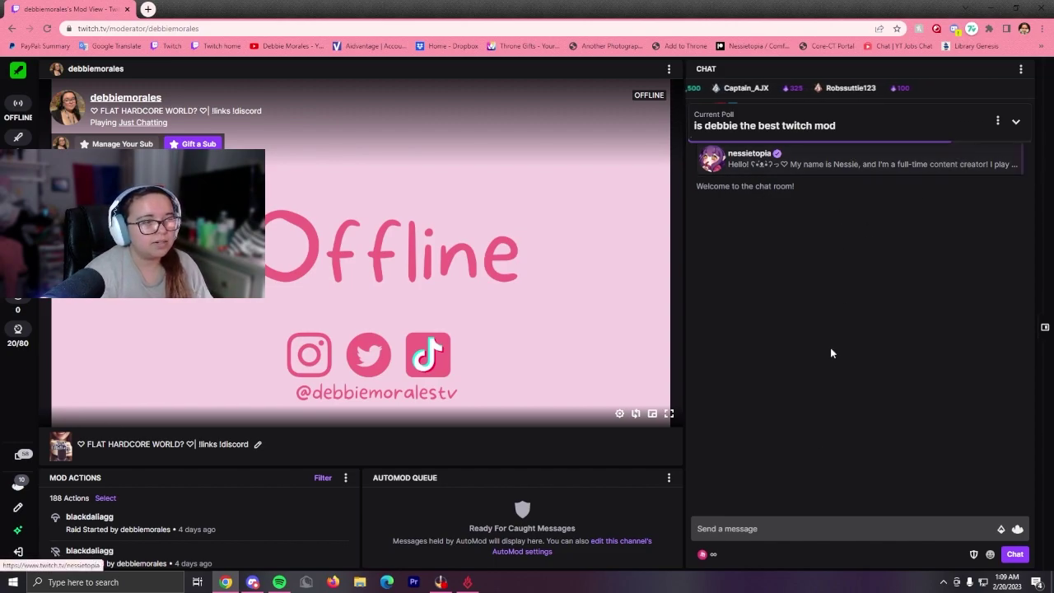
click(812, 138)
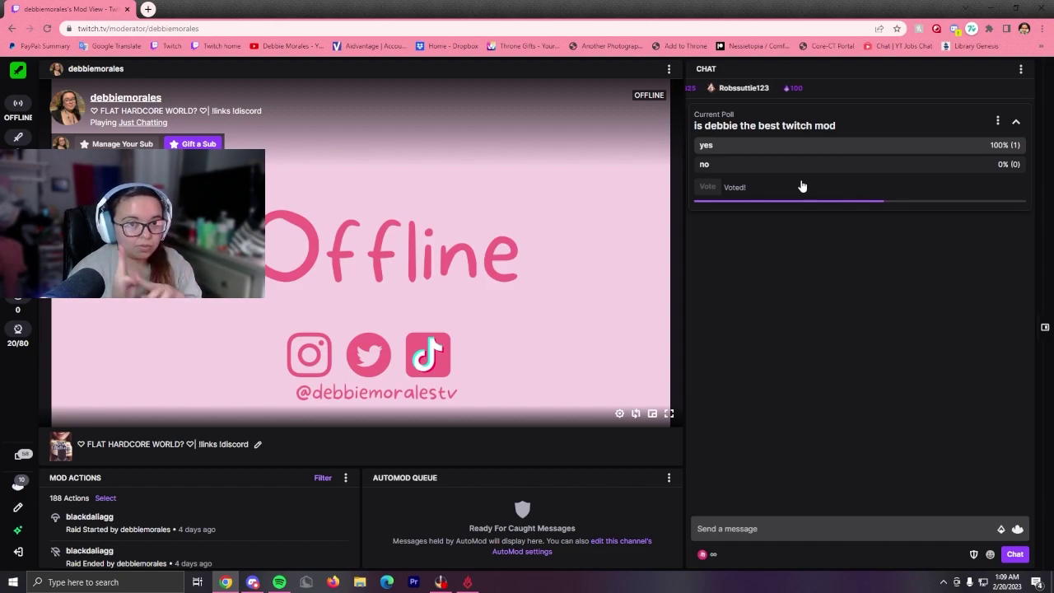
Step: Fill a new prediction from the past 'CHICKEN OR NO CHICKEN' preset with outcomes CHICKEN and NO CHICKEN
click(760, 518)
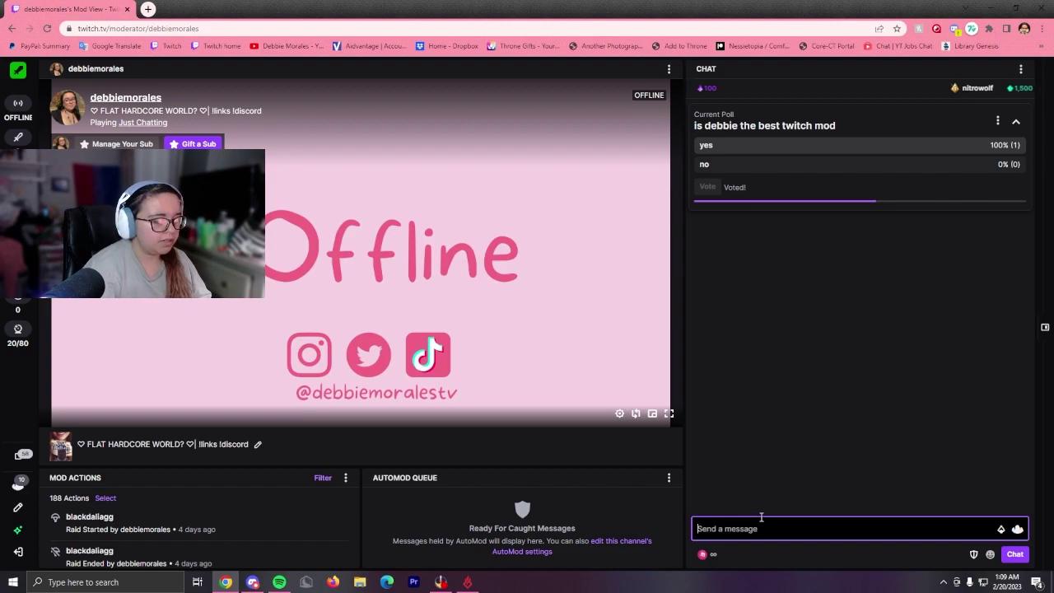
text(/prediction)
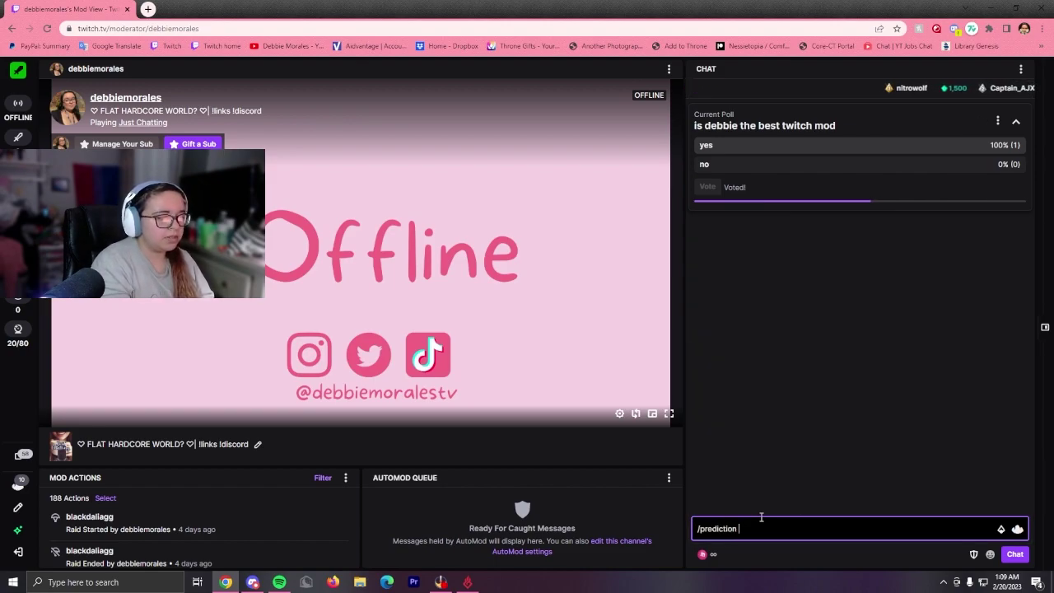
key(Return)
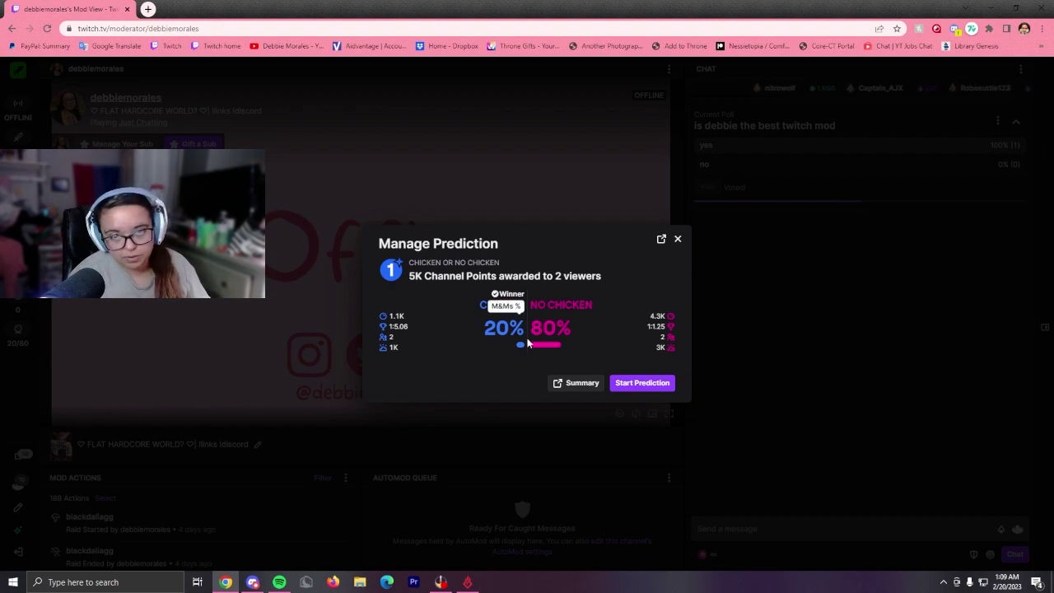
click(641, 383)
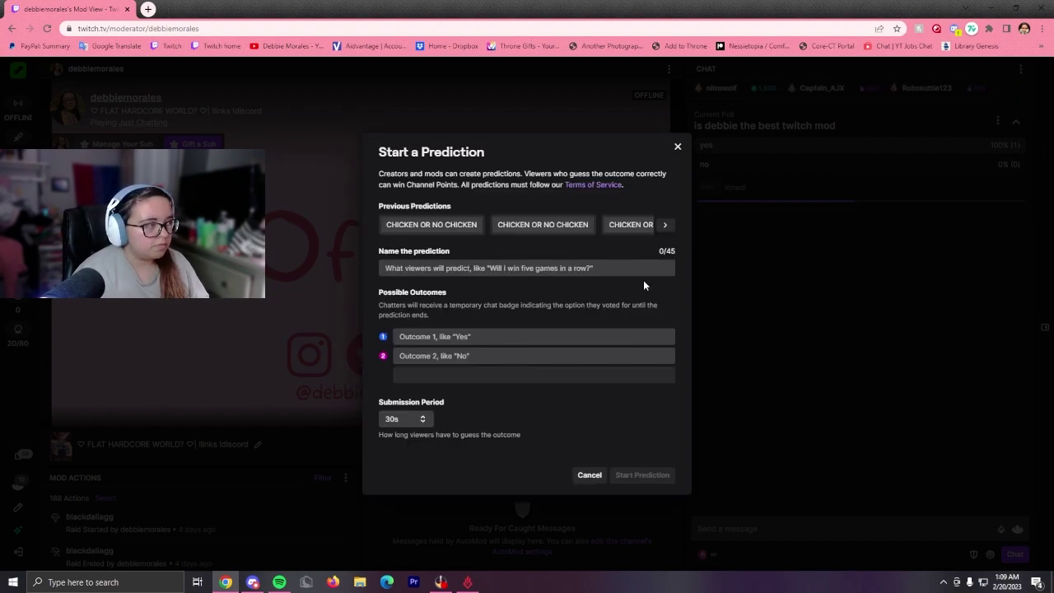
click(577, 264)
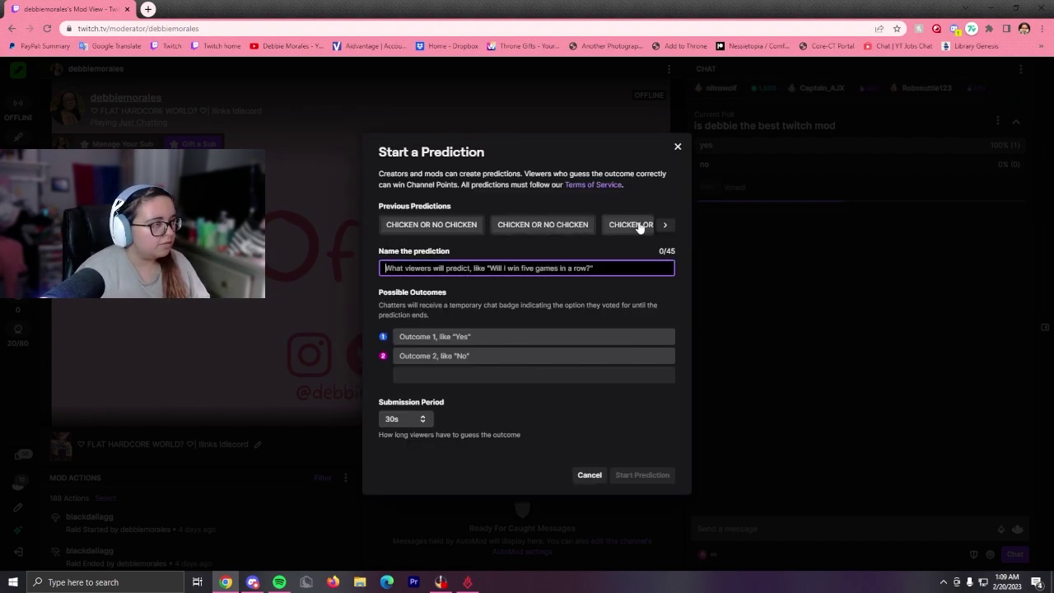
click(453, 224)
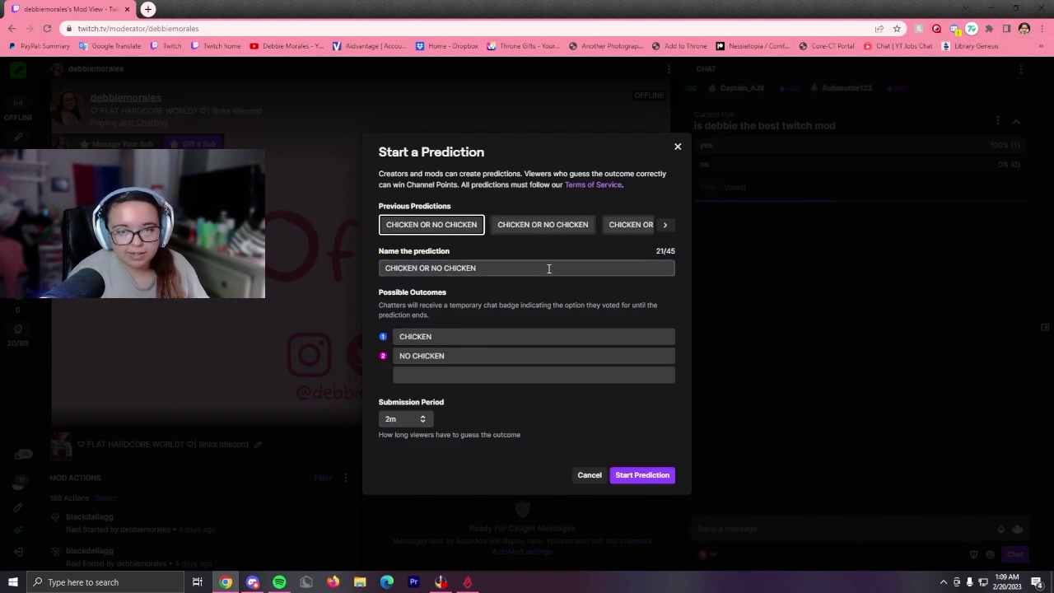
Step: Add extra test outcomes, keep the 2m submission period, and close the prediction form
click(441, 381)
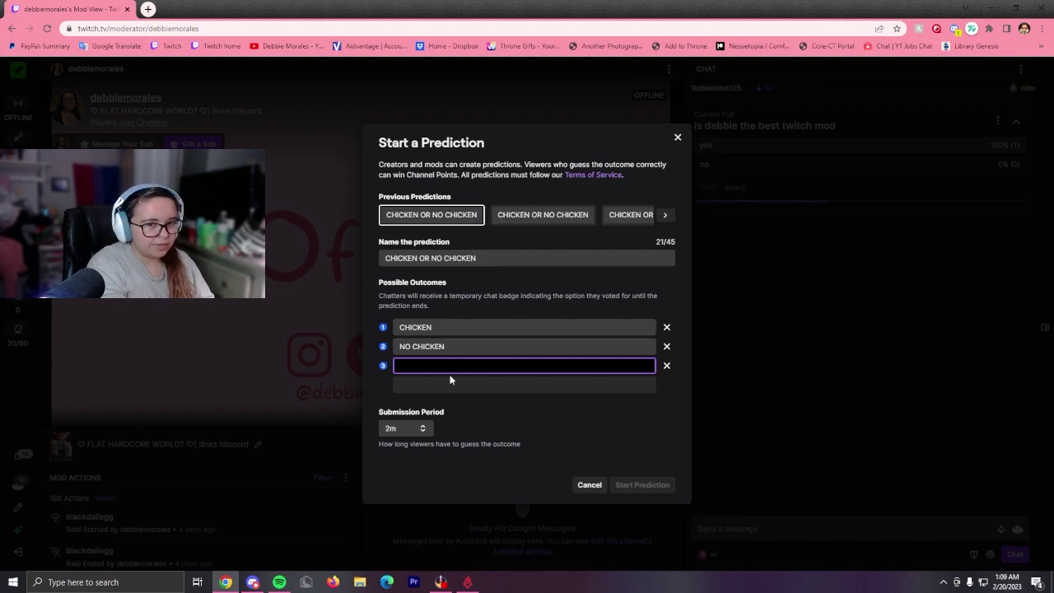
text(meow	moew	moew	mewo	cool	sdfhuifdhk	sdfhjkd	fdjkfdv)
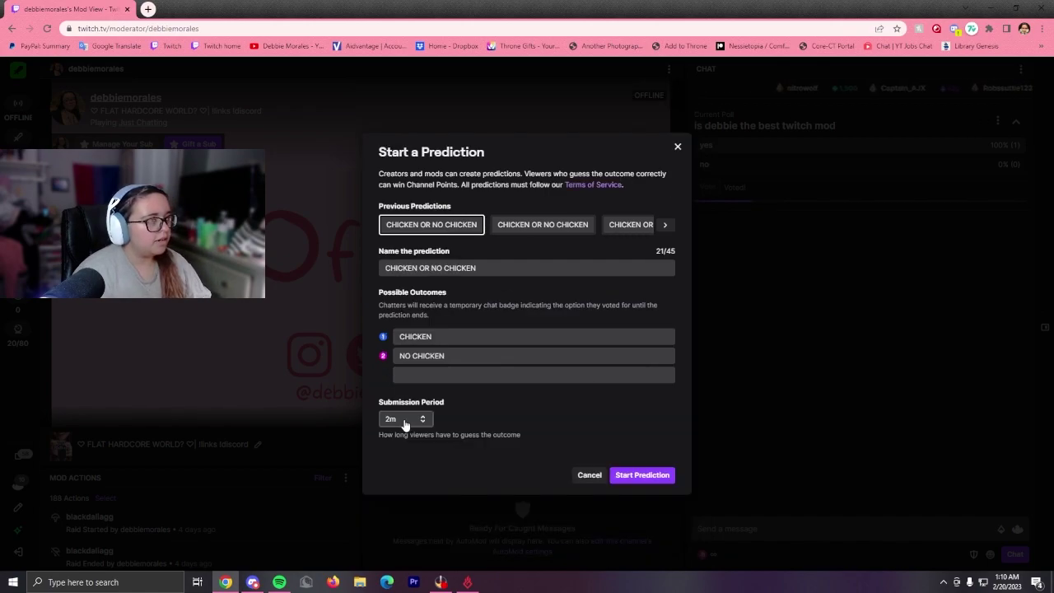
click(404, 420)
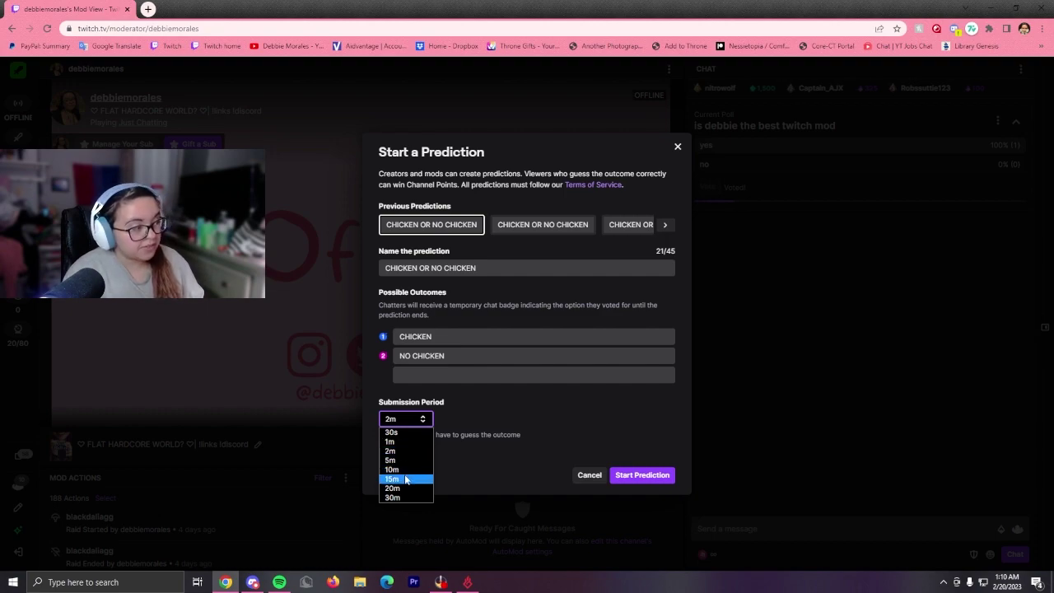
click(453, 459)
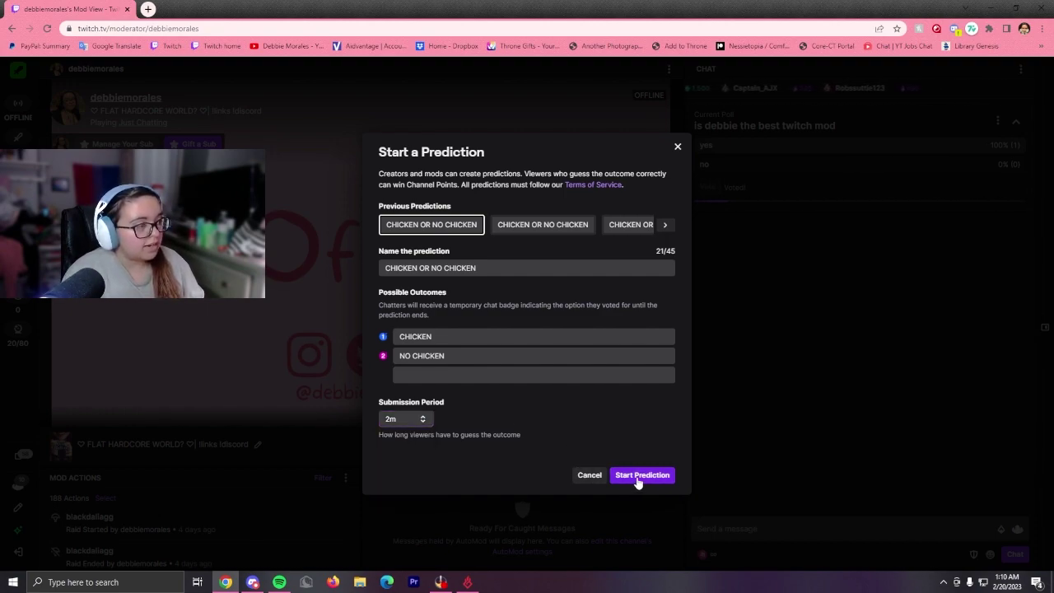
click(678, 148)
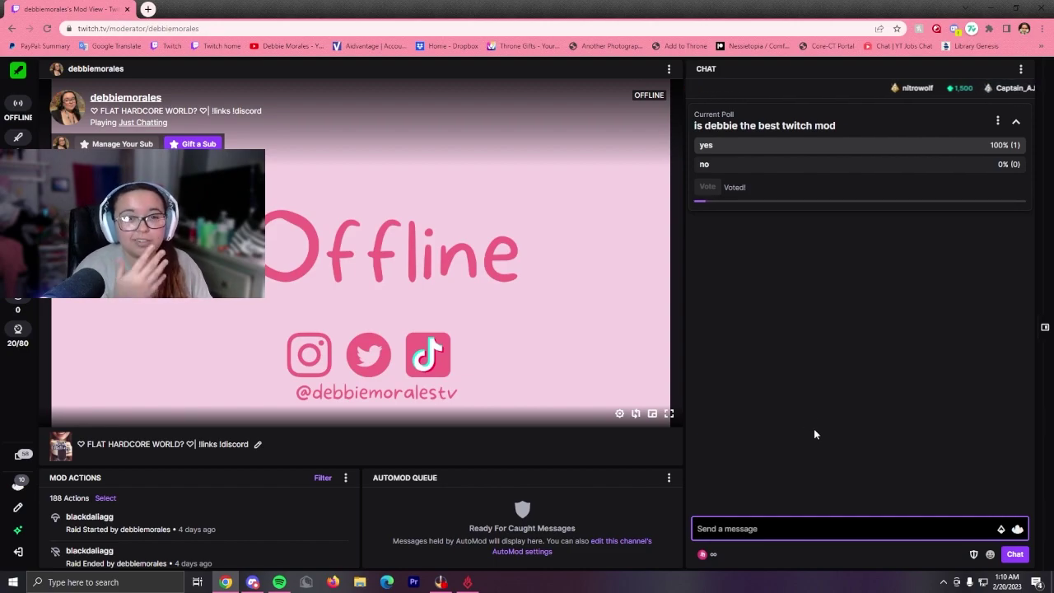
Step: Check the channel rewards popup, then dismiss the ended poll card to reveal chat
click(702, 553)
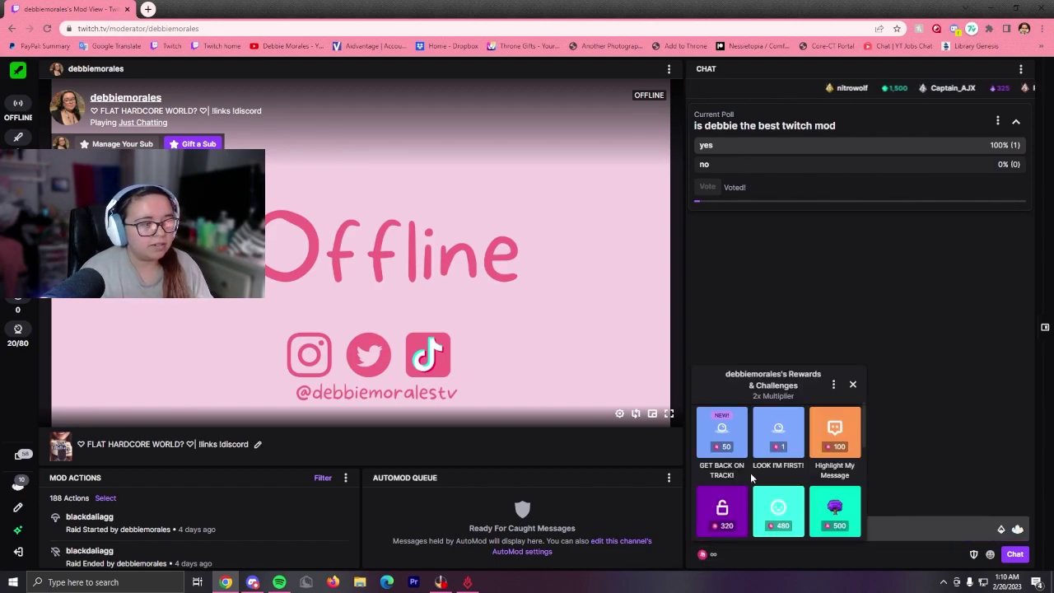
click(896, 442)
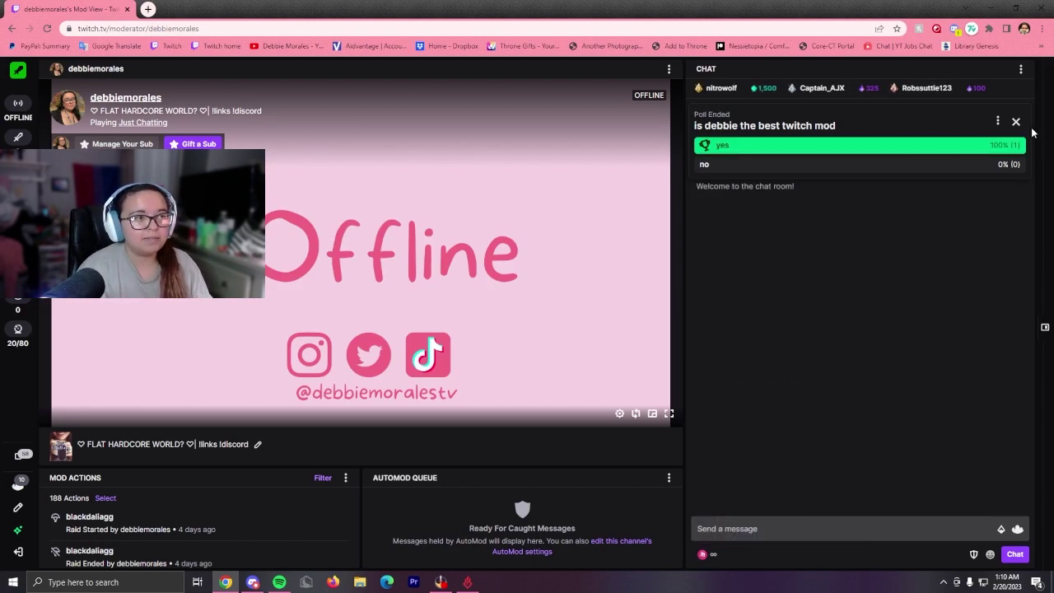
click(1017, 121)
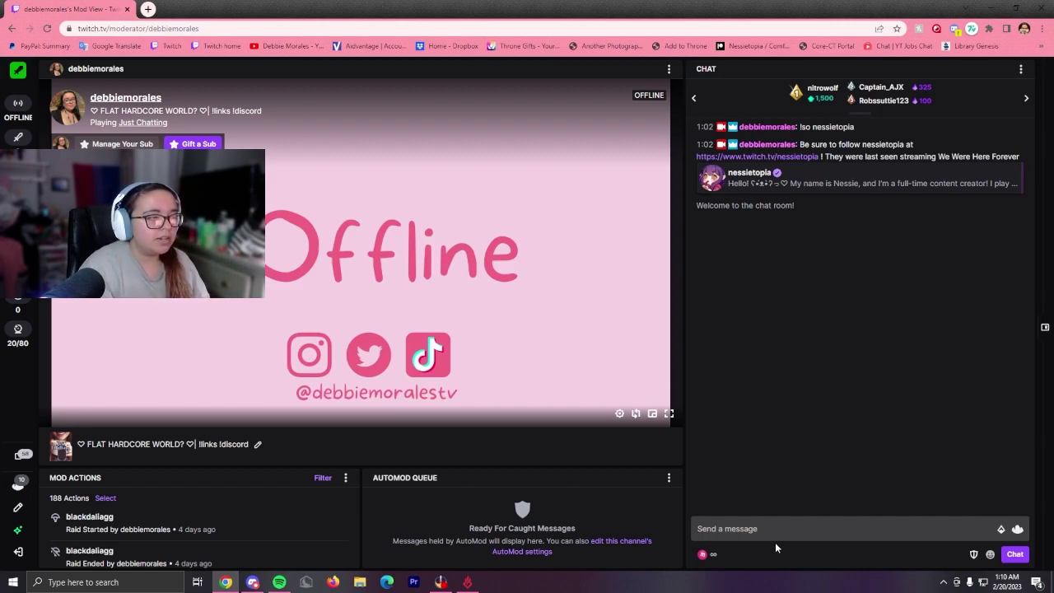
click(782, 522)
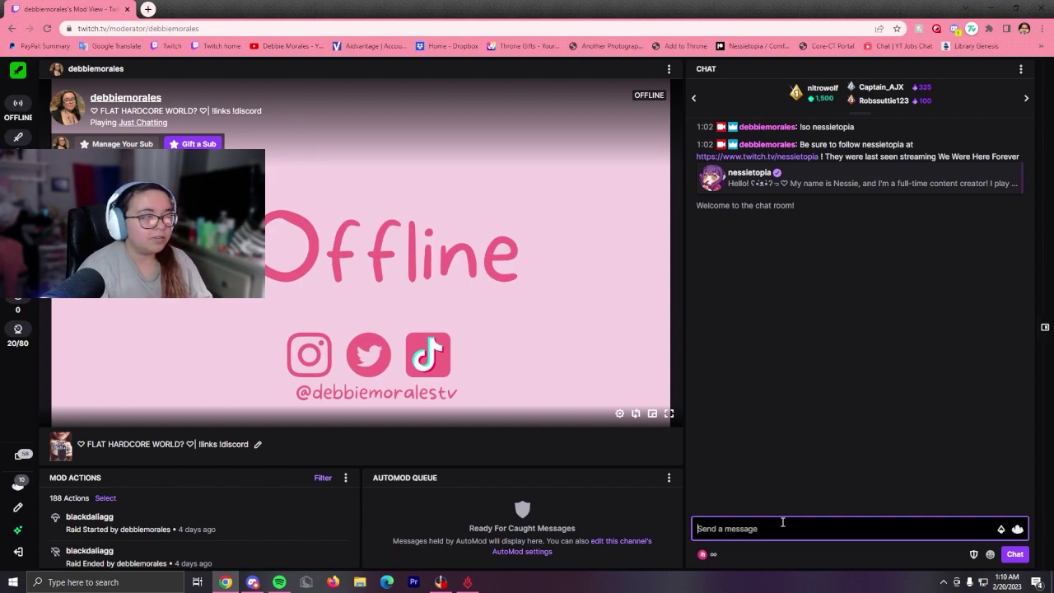
Step: Open a blank Start a Prediction form from the Predictions sidebar panel
click(18, 329)
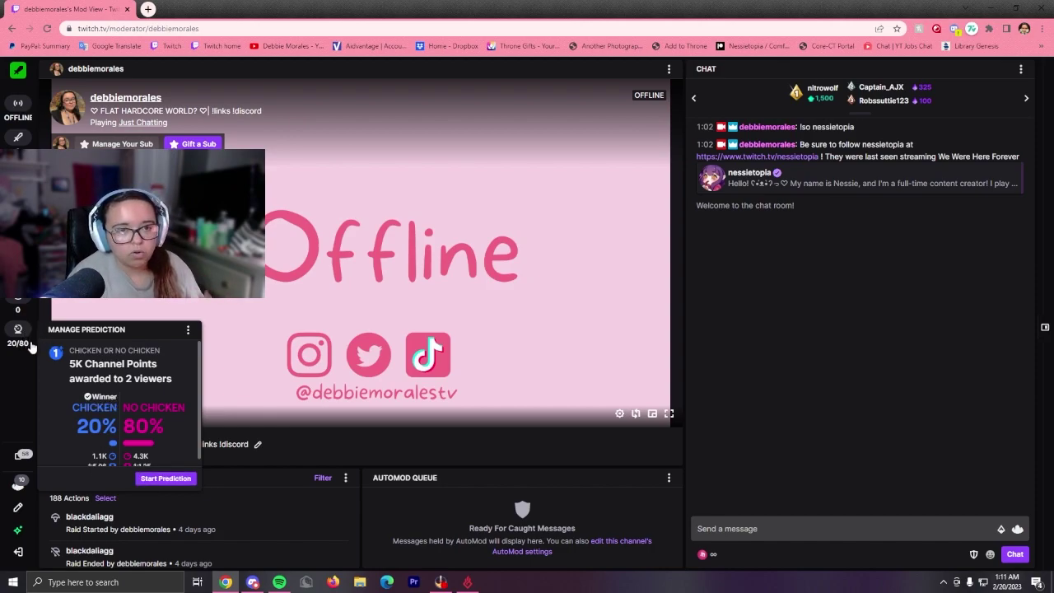
click(168, 479)
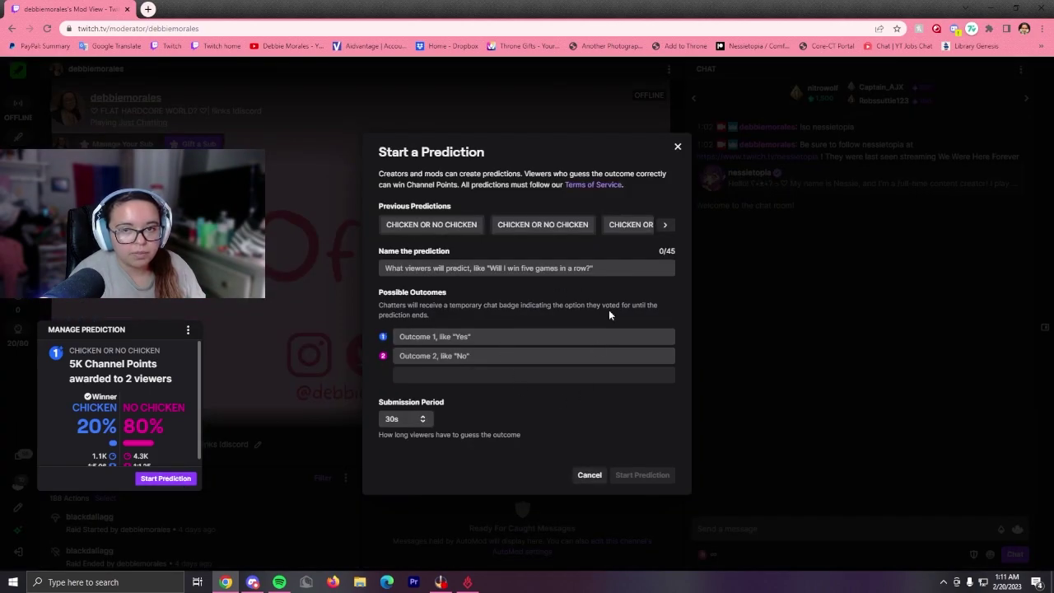